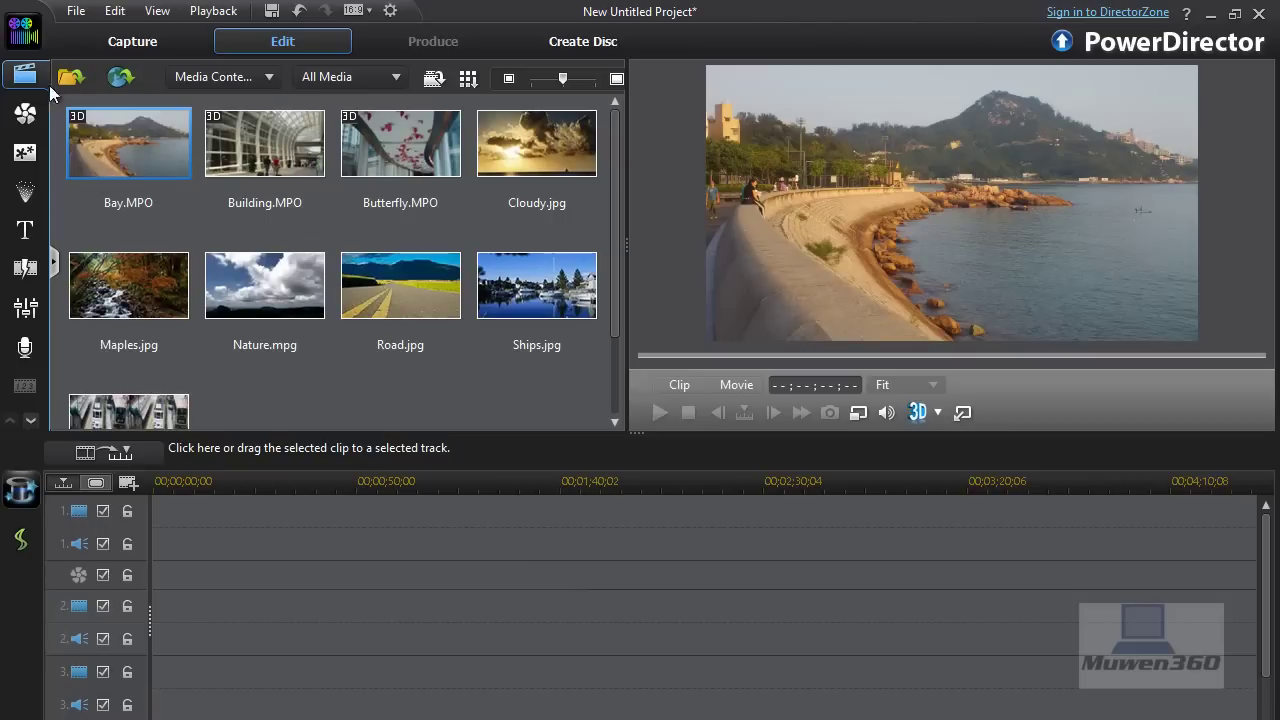
- Open the PiP Objects Room to show the Paint Animations objects
left_click(24, 155)
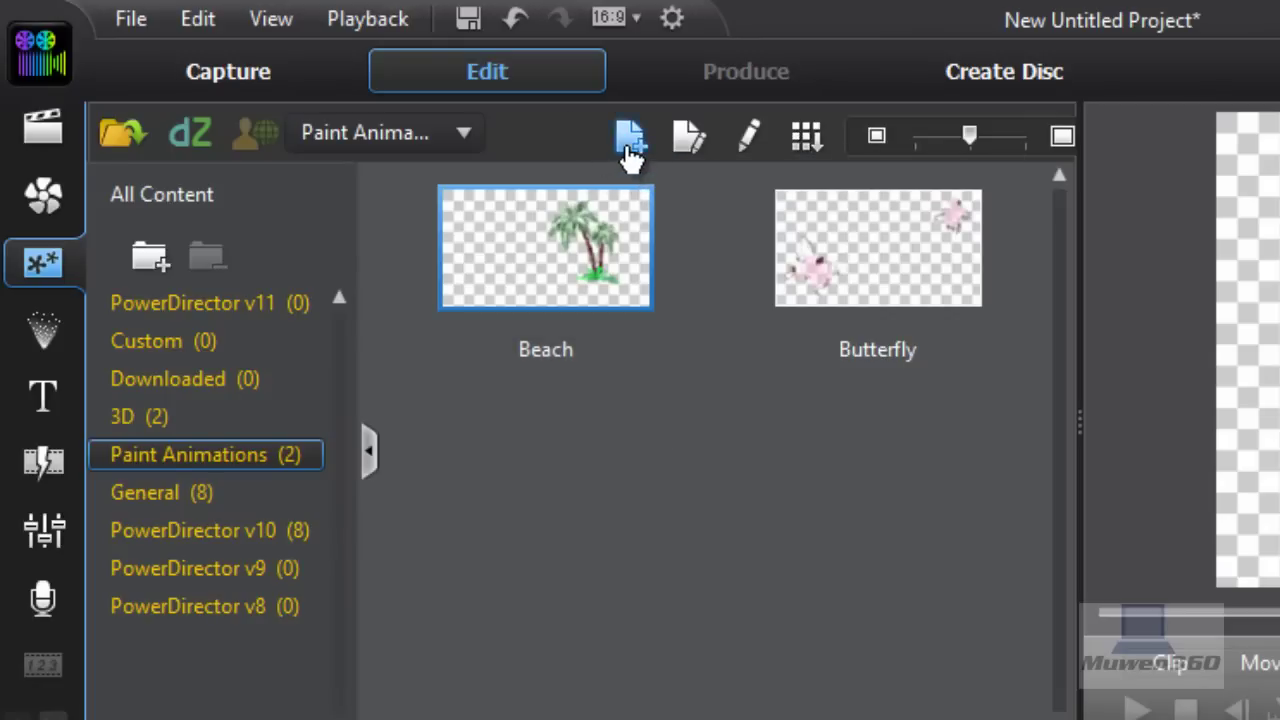
- Create a new PiP object from the Muwen360 logo PNG in Pictures
left_click(627, 140)
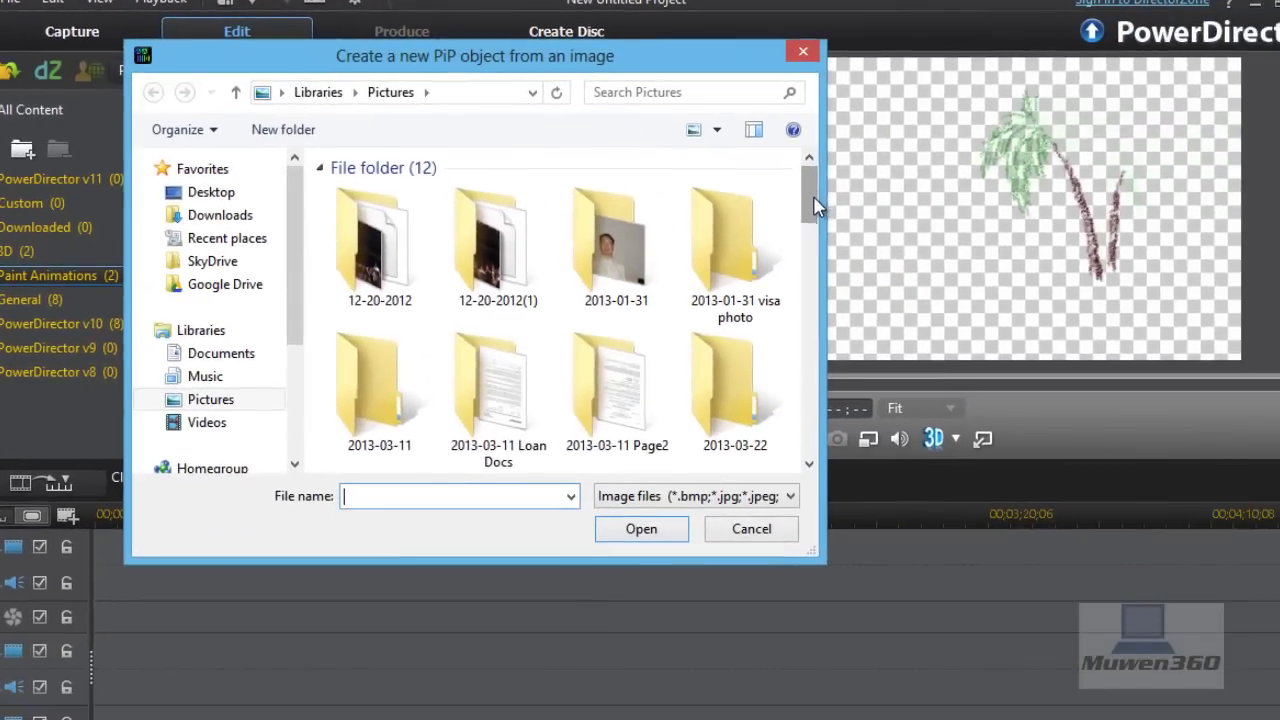
left_click_drag(813, 195, 808, 446)
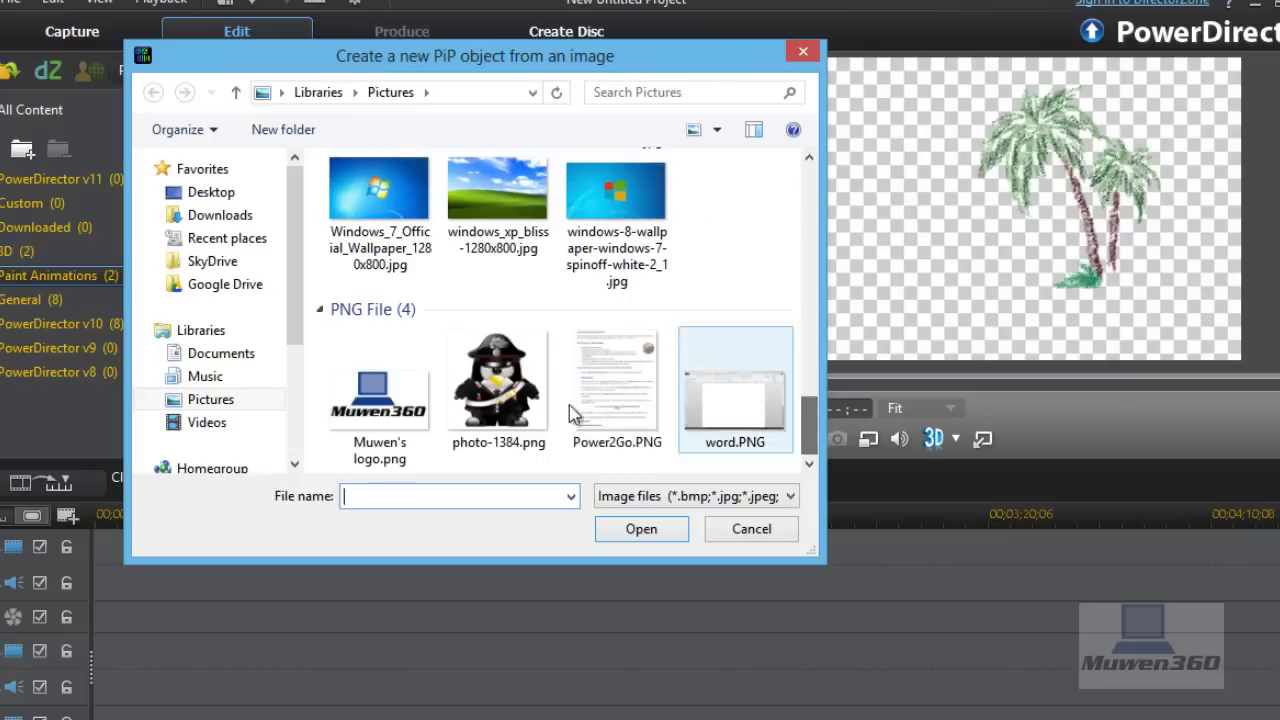
double_click(358, 414)
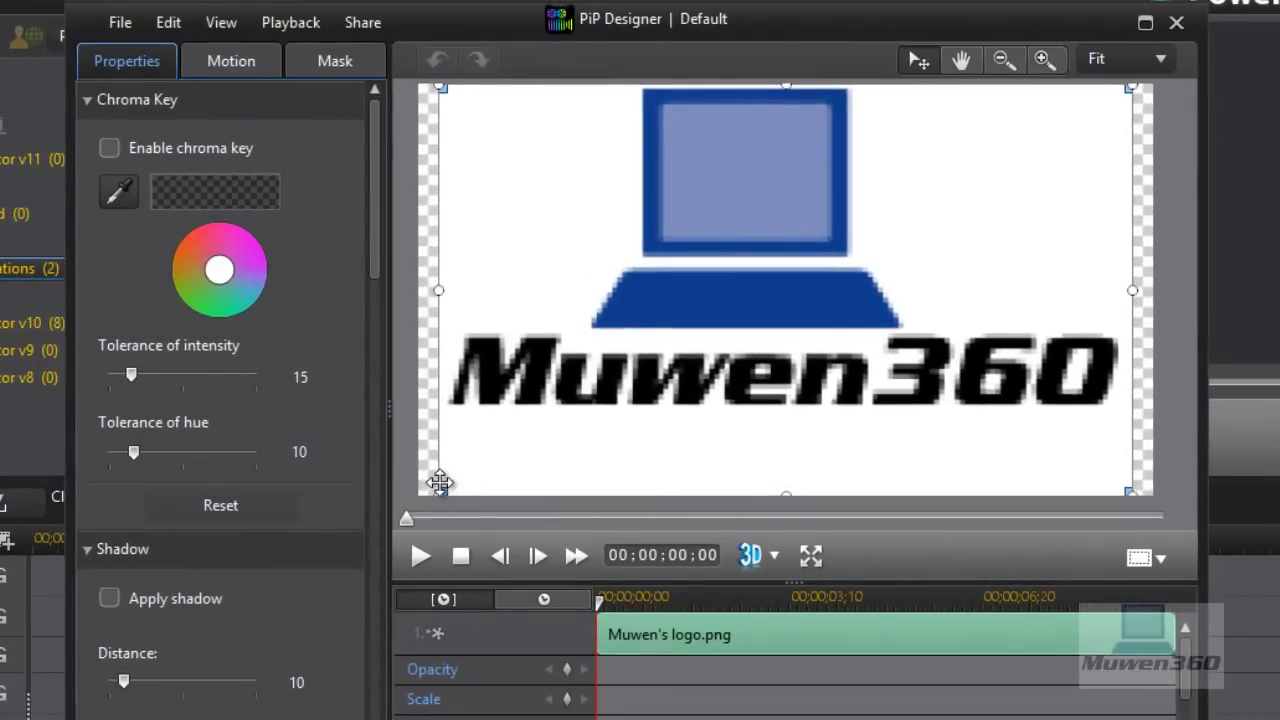
- Scale the Muwen360 logo down to a small size in PiP Designer
left_click_drag(483, 446, 541, 383)
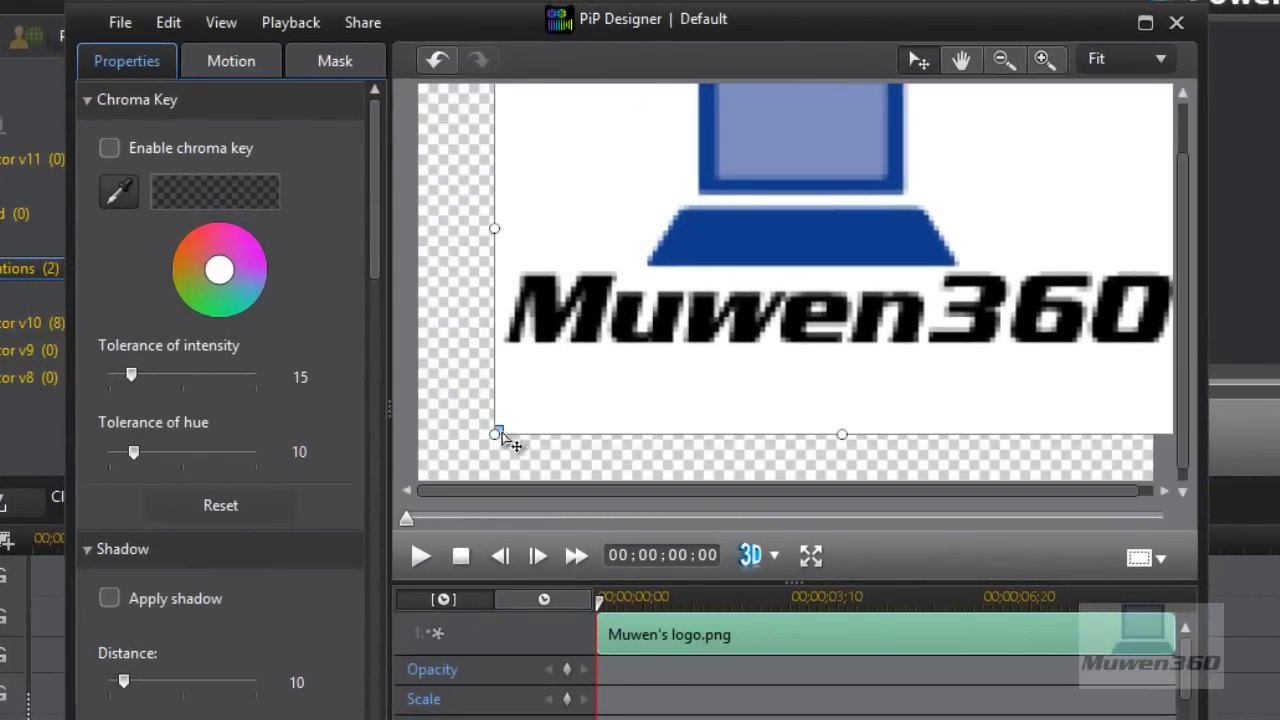
left_click_drag(495, 433, 709, 306)
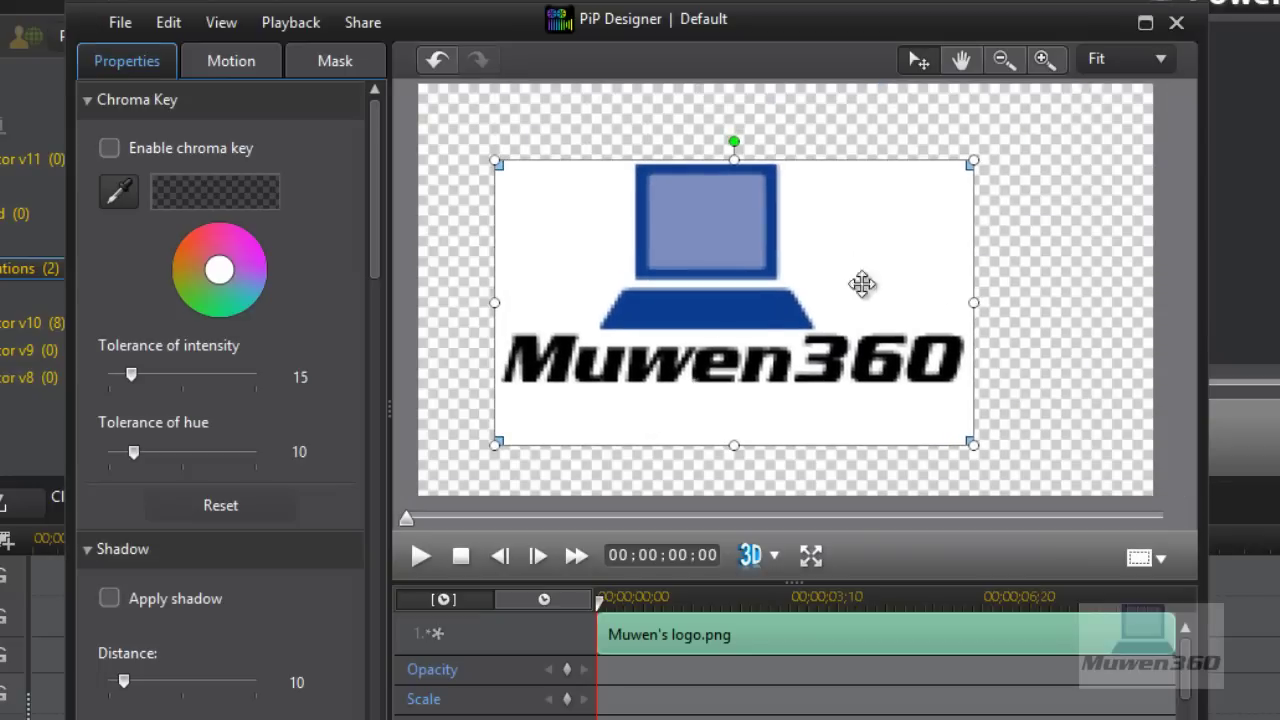
left_click_drag(970, 163, 763, 251)
left_click_drag(654, 309, 690, 256)
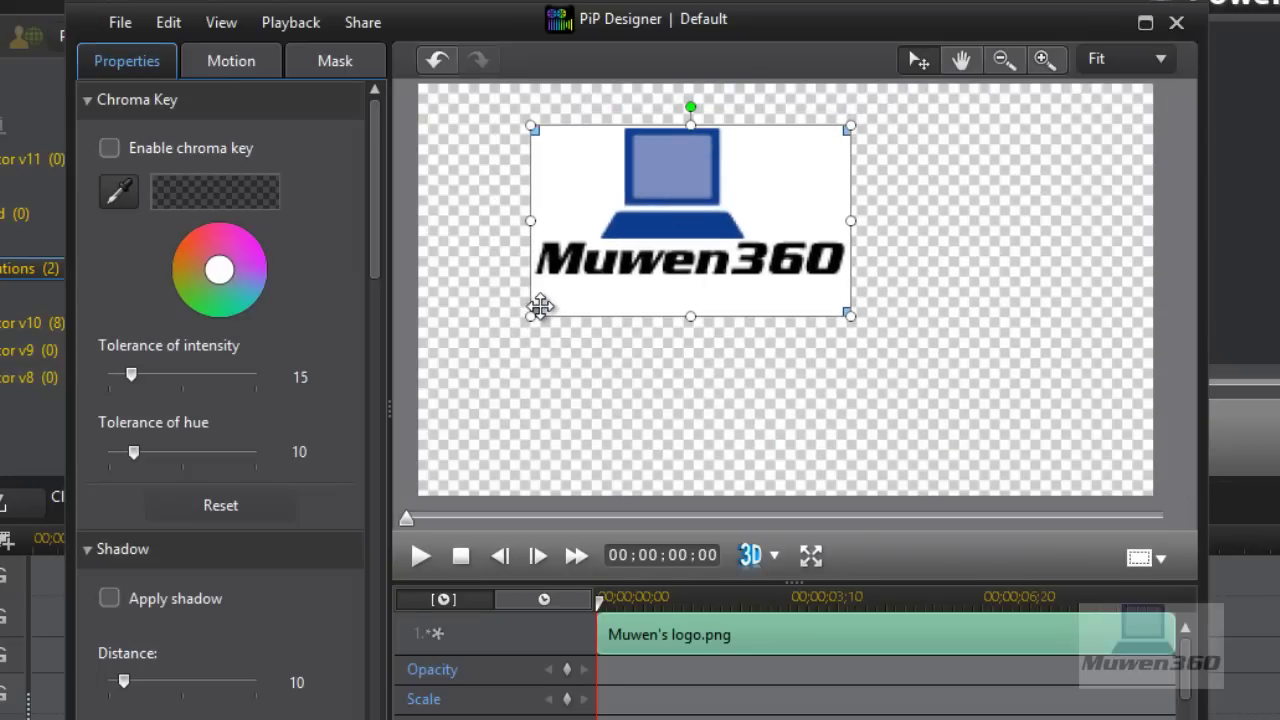
left_click_drag(531, 314, 793, 306)
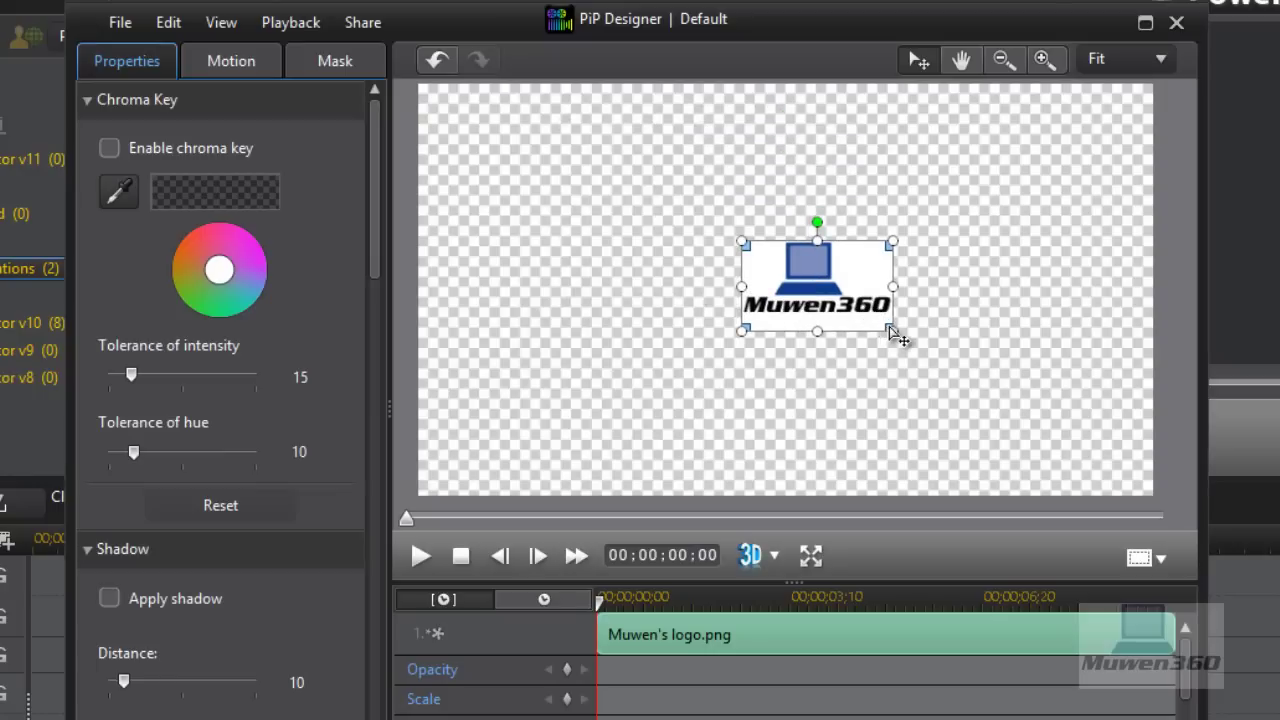
left_click_drag(890, 328, 1071, 446)
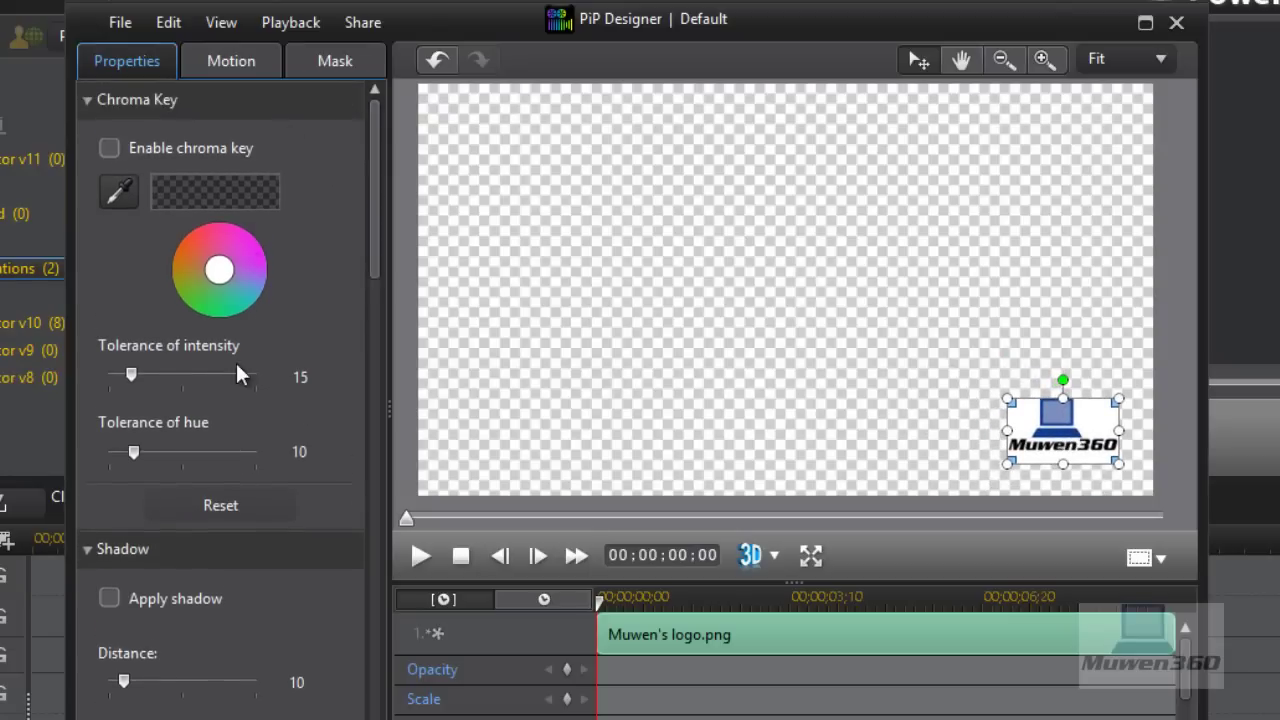
- Position the small logo in the bottom-right corner of the canvas
left_click_drag(382, 140, 349, 531)
scroll(355, 480, "down", 5)
left_click_drag(362, 436, 230, 122)
left_click_drag(1060, 439, 1068, 432)
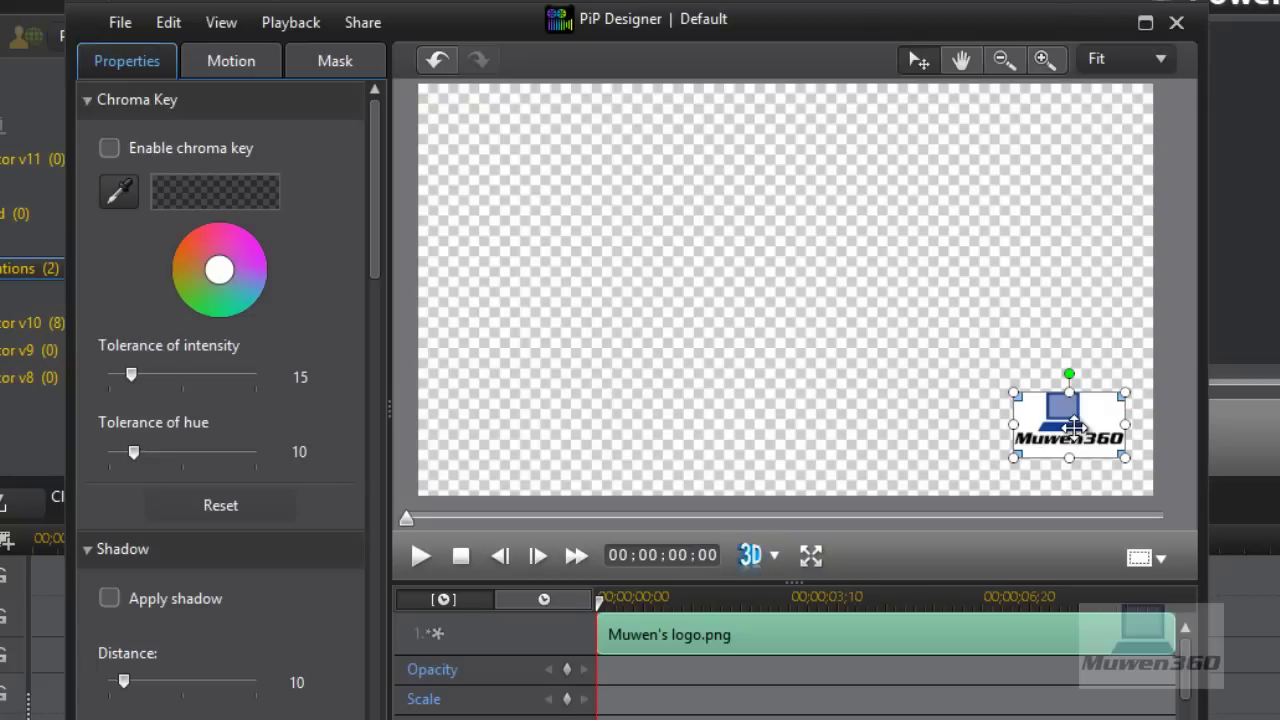
- Enable chroma key to remove the logo's white background, keeping the logo bottom-right
left_click(110, 148)
left_click(120, 190)
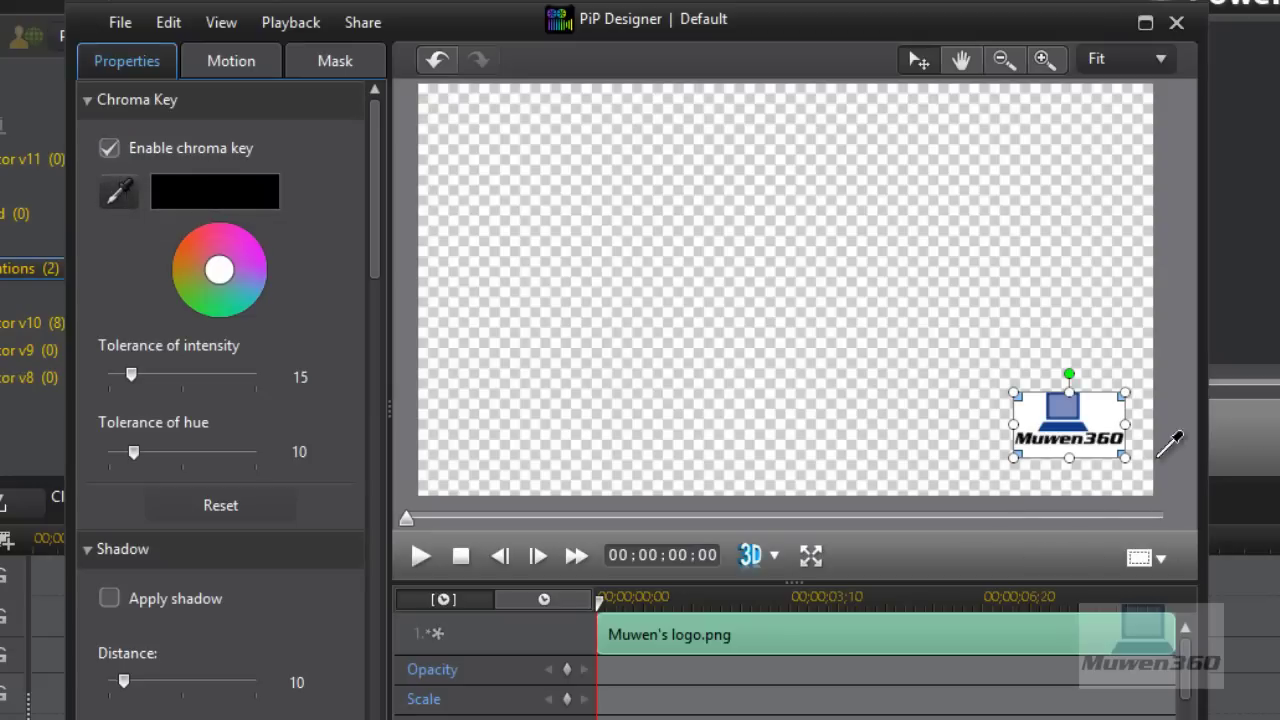
left_click(1099, 410)
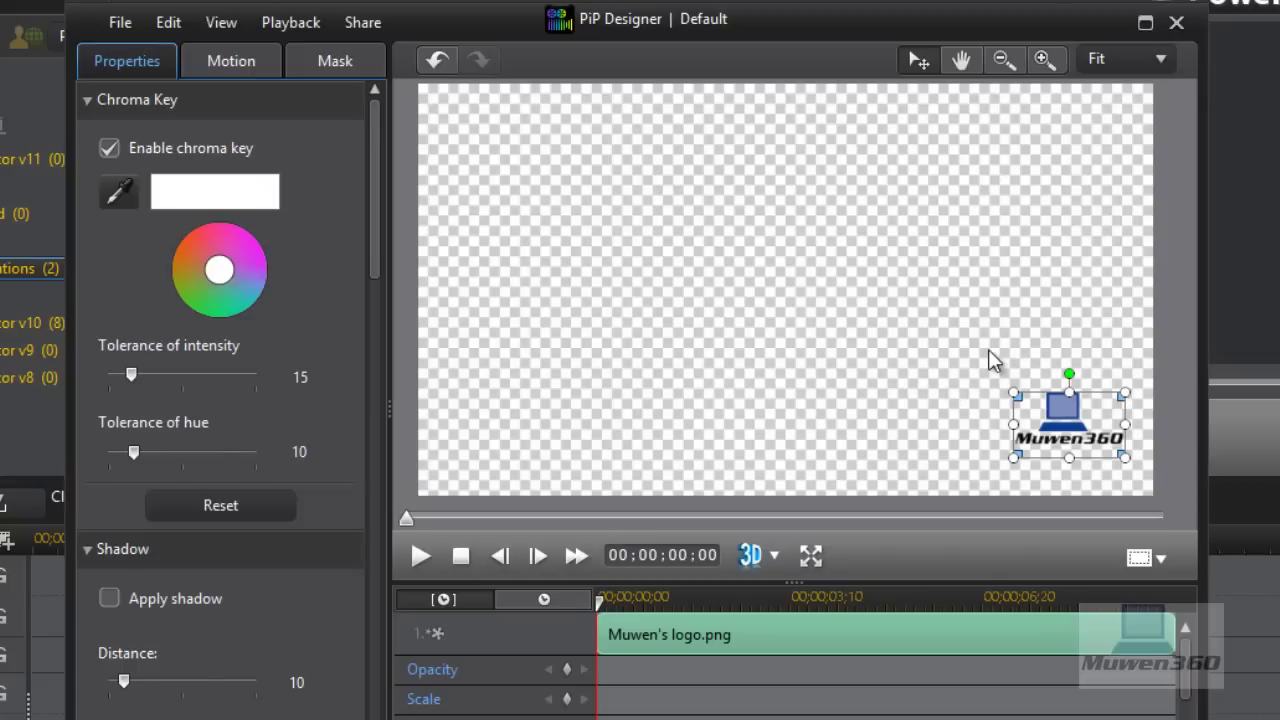
left_click_drag(1063, 412, 816, 181)
left_click_drag(830, 360, 1062, 451)
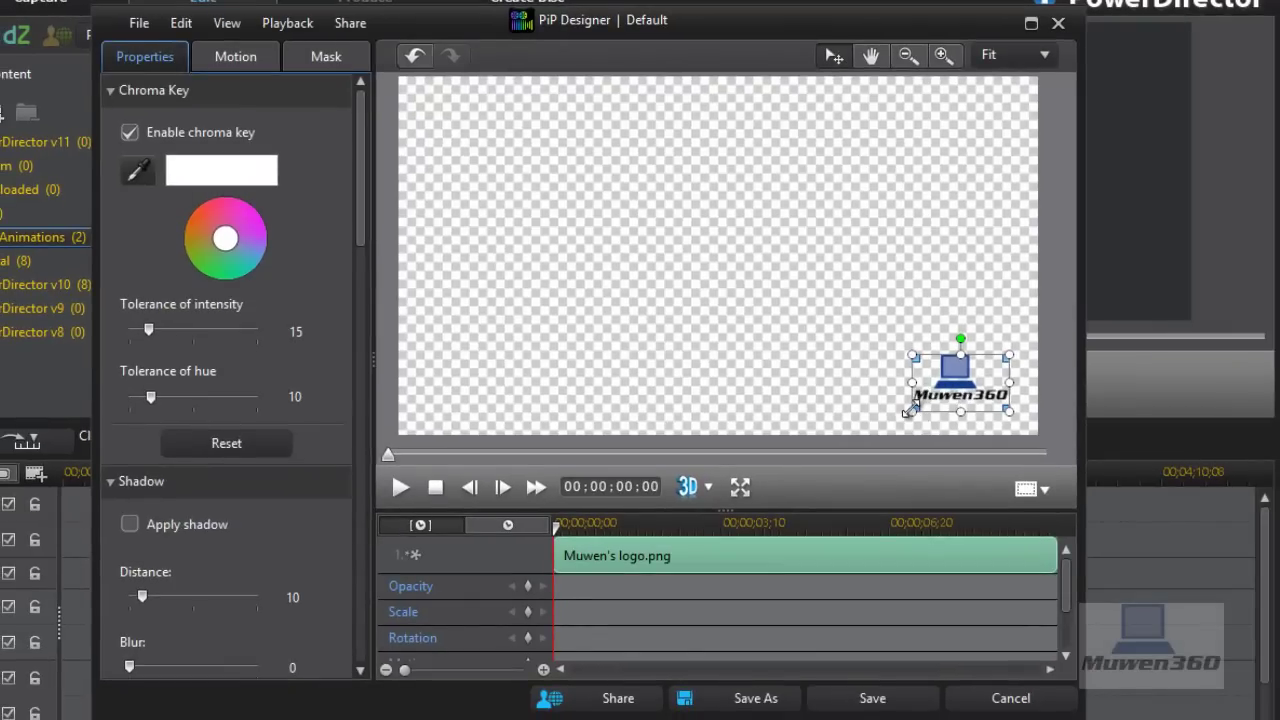
- Shrink the logo slightly and nudge it left in the corner, with shadow left off
left_click_drag(910, 411, 922, 413)
left_click_drag(363, 209, 363, 275)
left_click(130, 350)
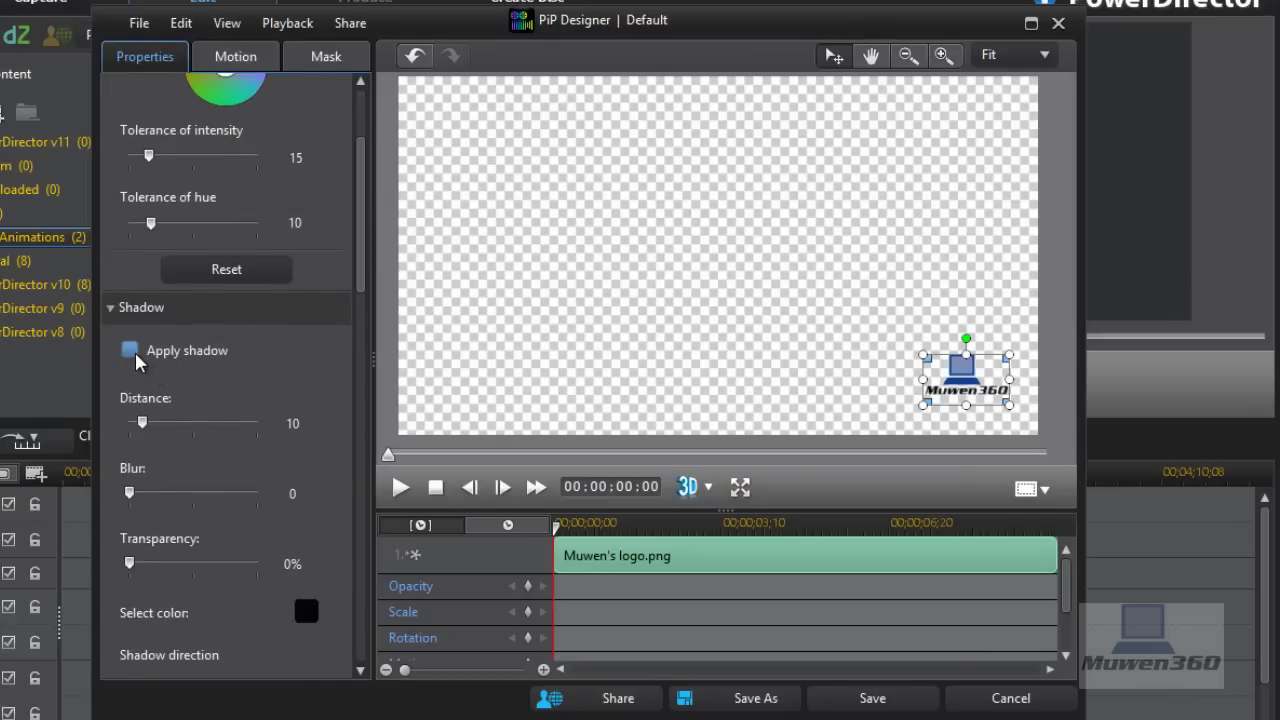
left_click(130, 350)
left_click_drag(358, 292, 331, 466)
scroll(237, 460, "up", 3)
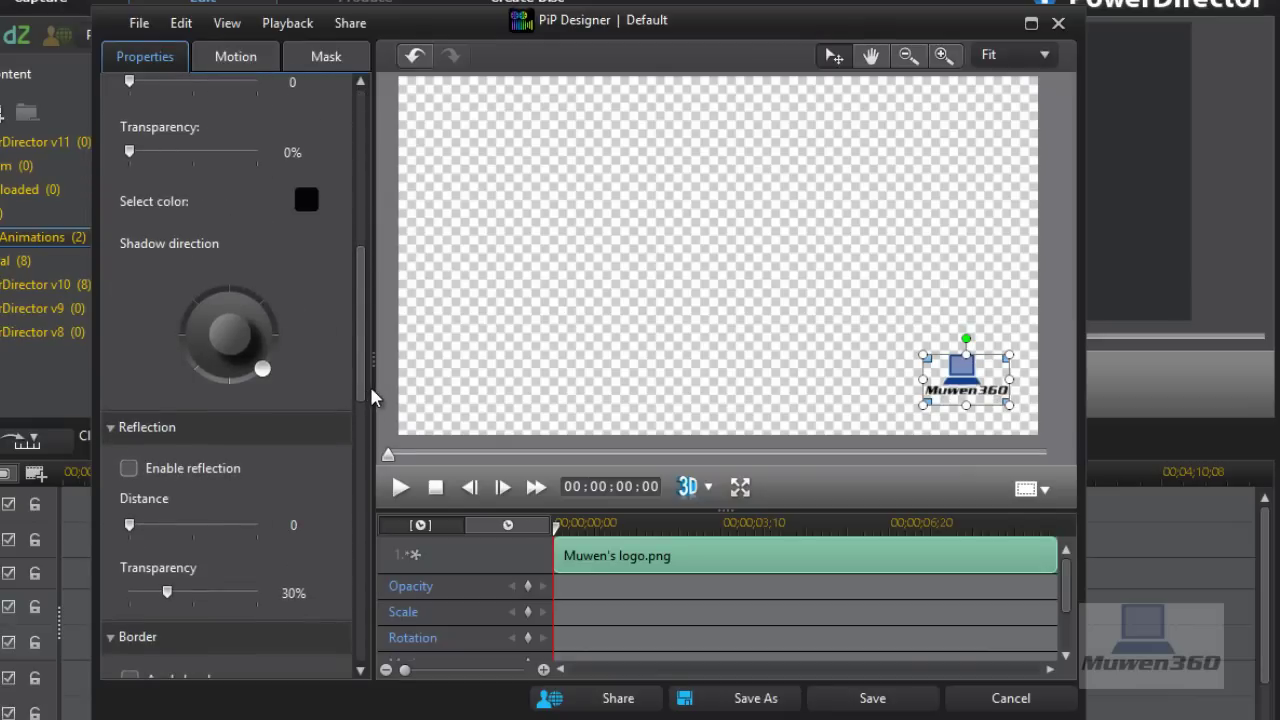
left_click_drag(366, 380, 366, 159)
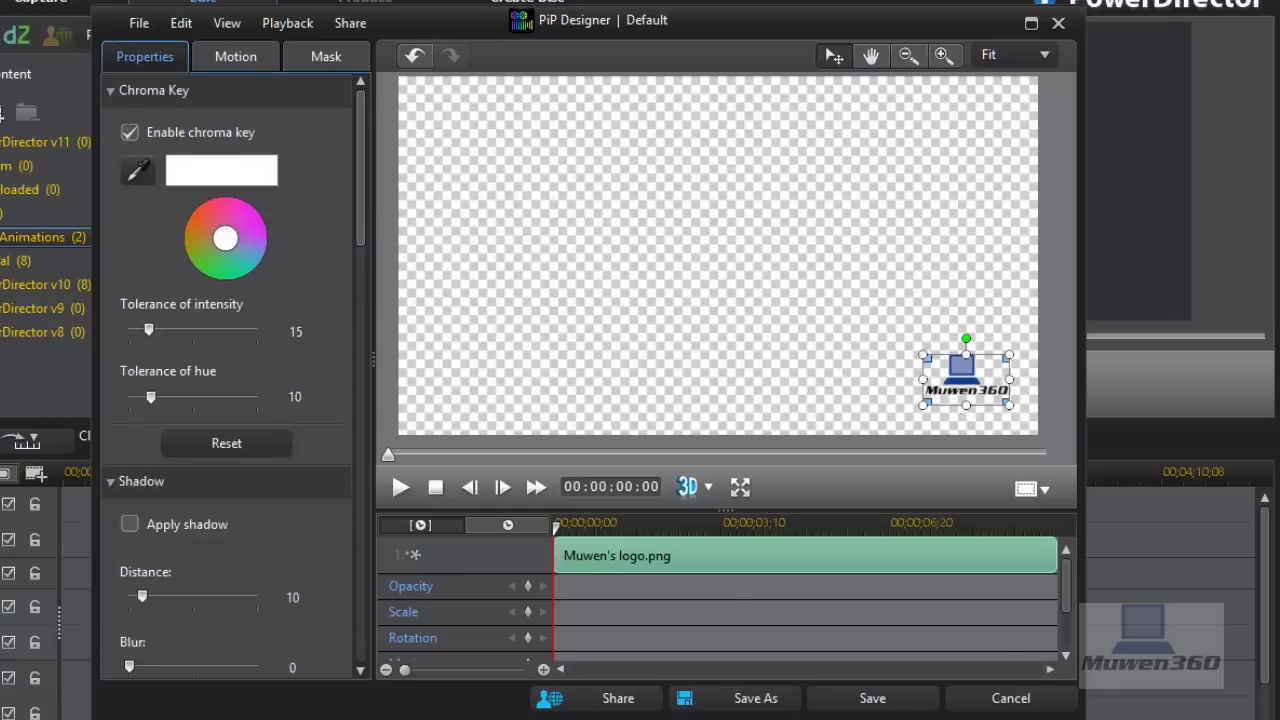
mouse_move(952, 392)
left_mouse_down()
mouse_move(880, 320)
mouse_move(966, 372)
left_mouse_up()
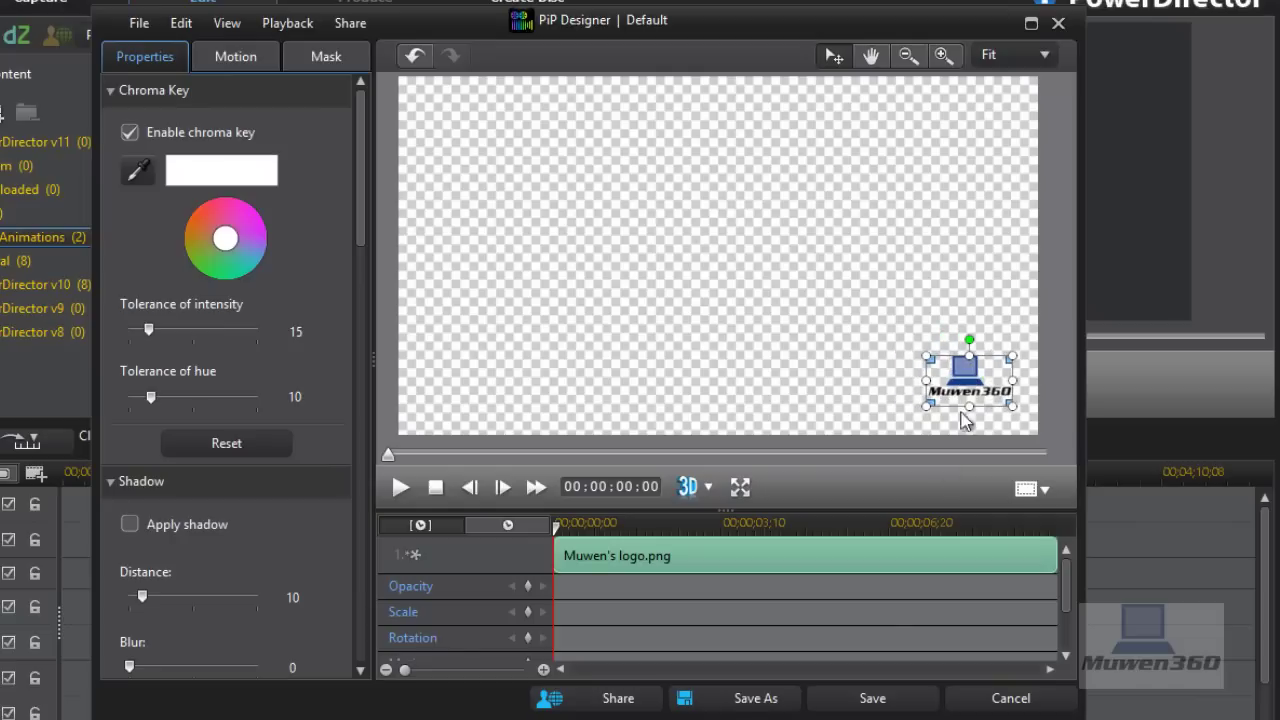
- Save the keyed logo object as a custom template named 'logo'
left_click(872, 697)
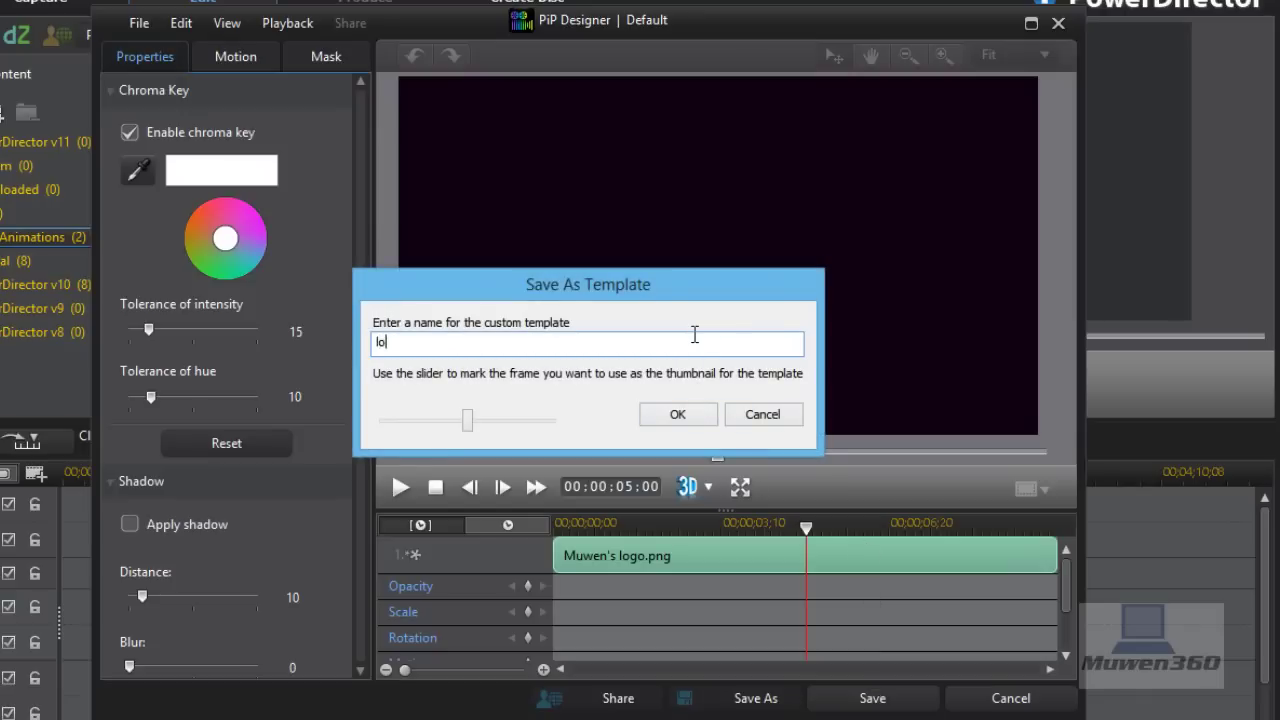
left_click(684, 417)
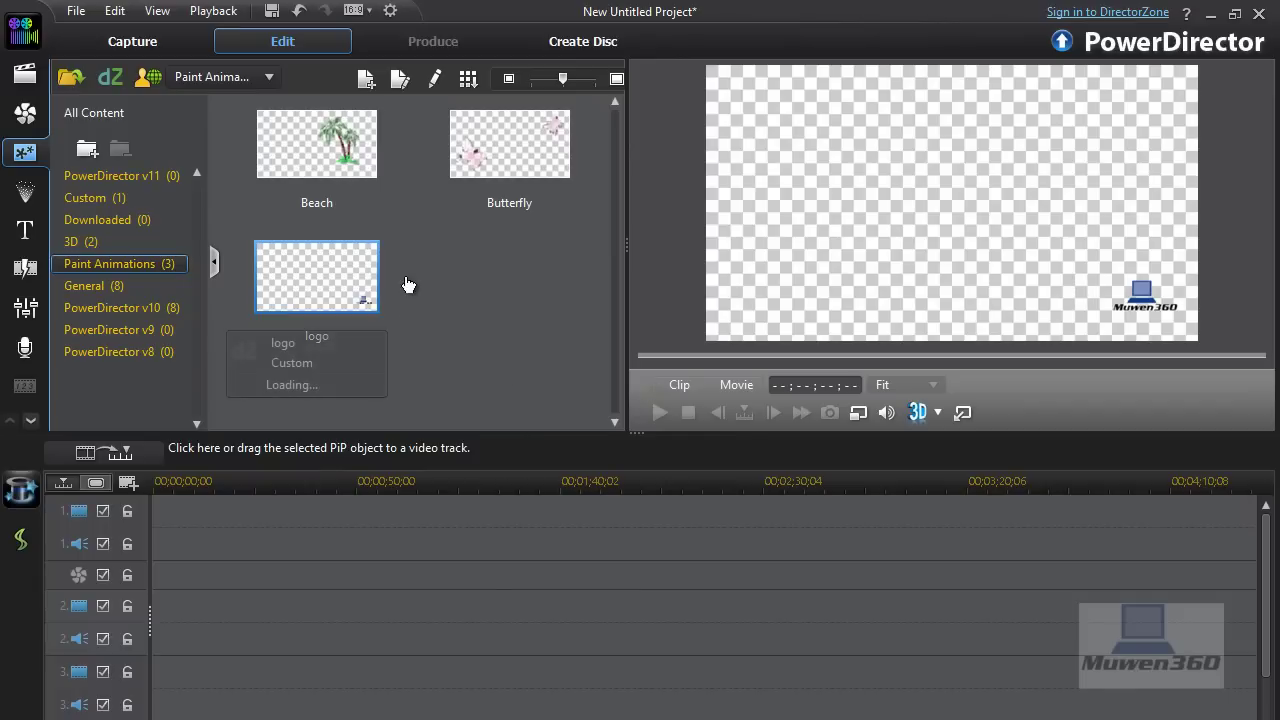
- Preview the new logo object in PiP Objects, then switch to the Media Room
left_click(25, 113)
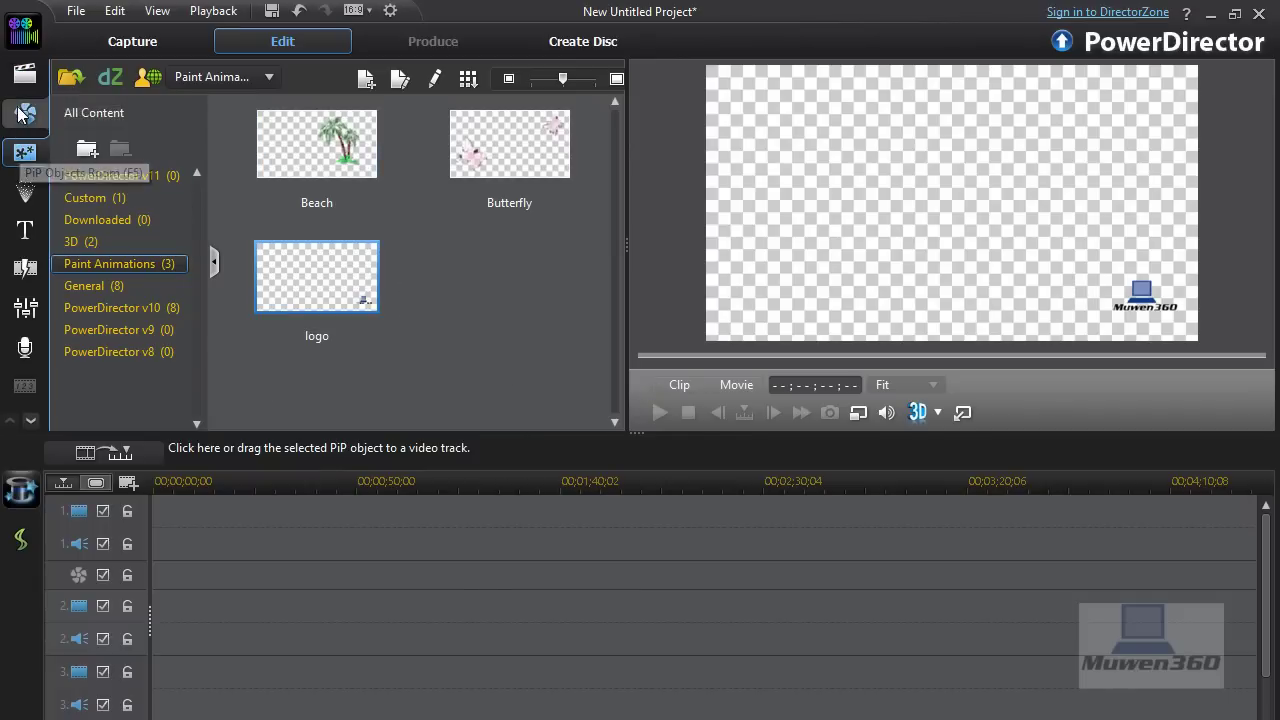
left_click(24, 151)
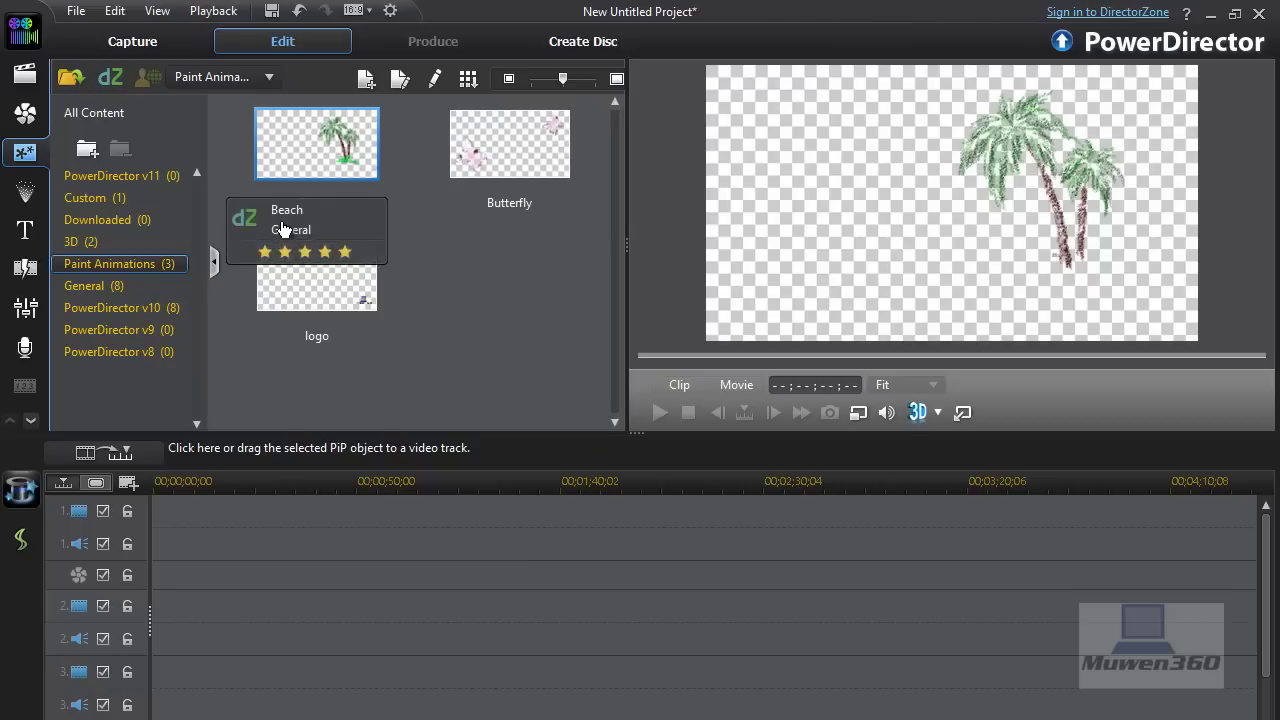
left_click(366, 286)
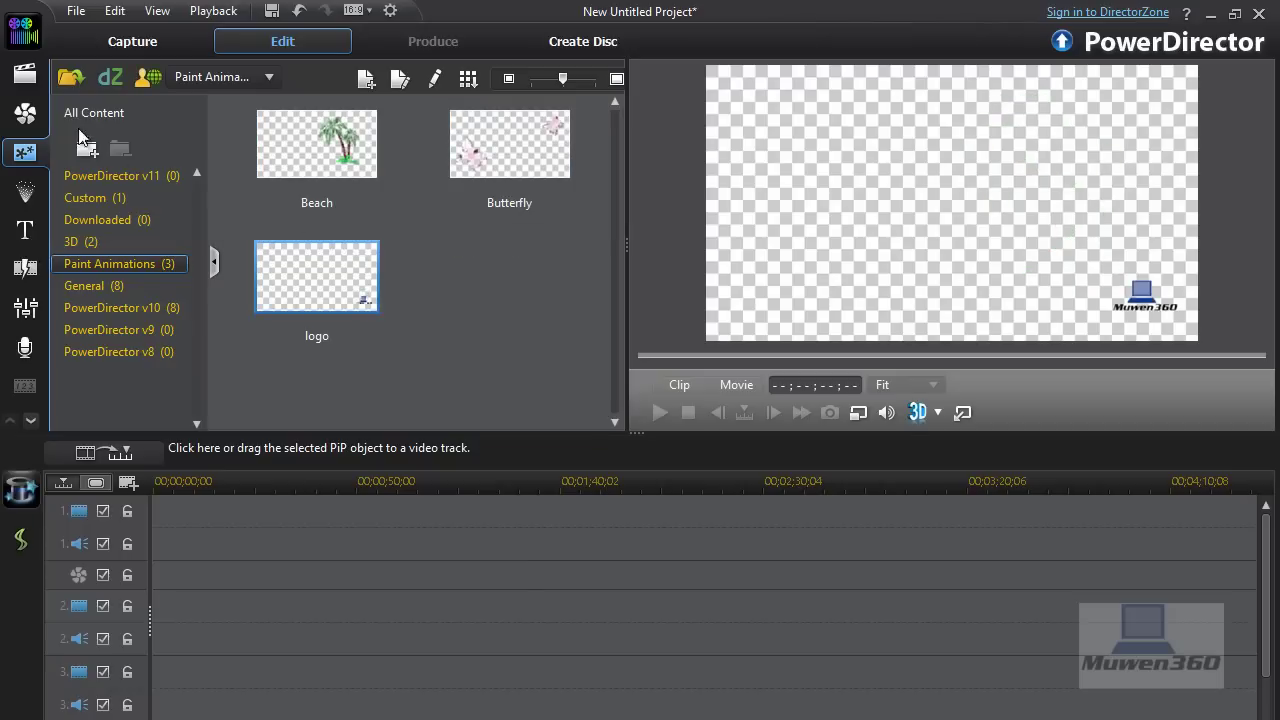
left_click(30, 73)
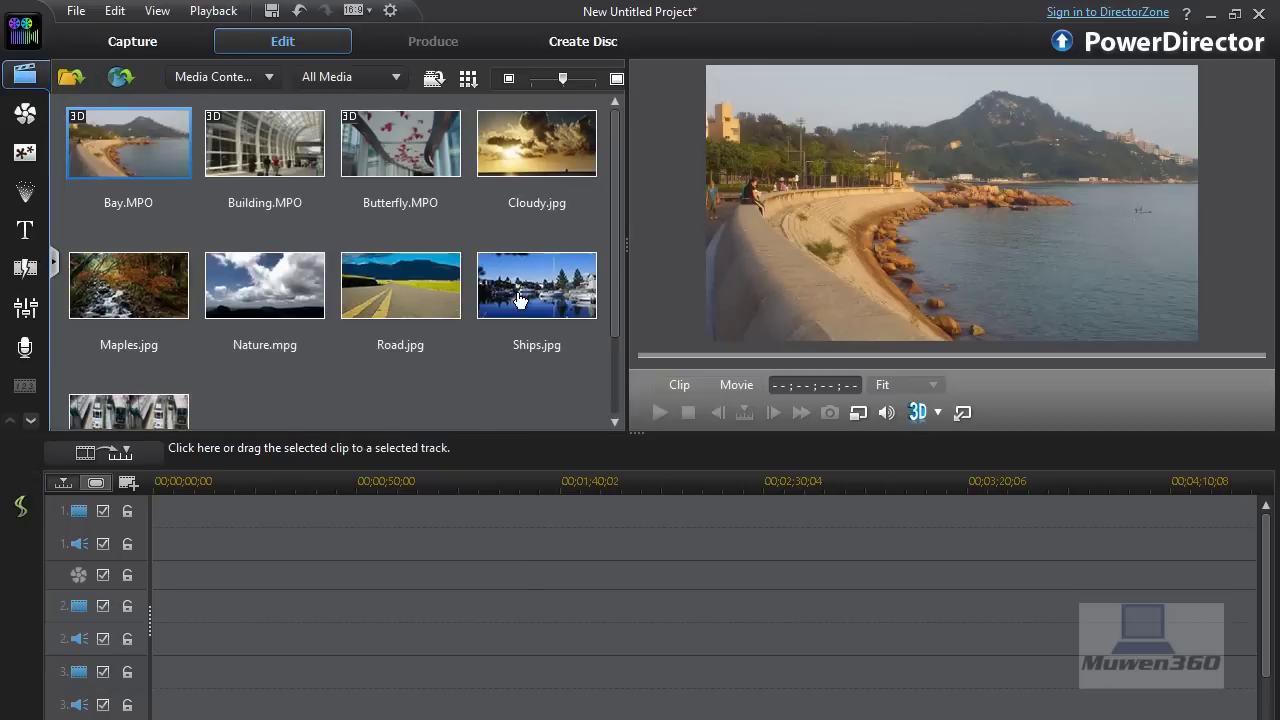
- Place Tram.wmv at 0:00 on video track 1 and return to PiP Objects
mouse_move(614, 163)
left_mouse_down()
mouse_move(613, 237)
mouse_move(625, 160)
left_mouse_up()
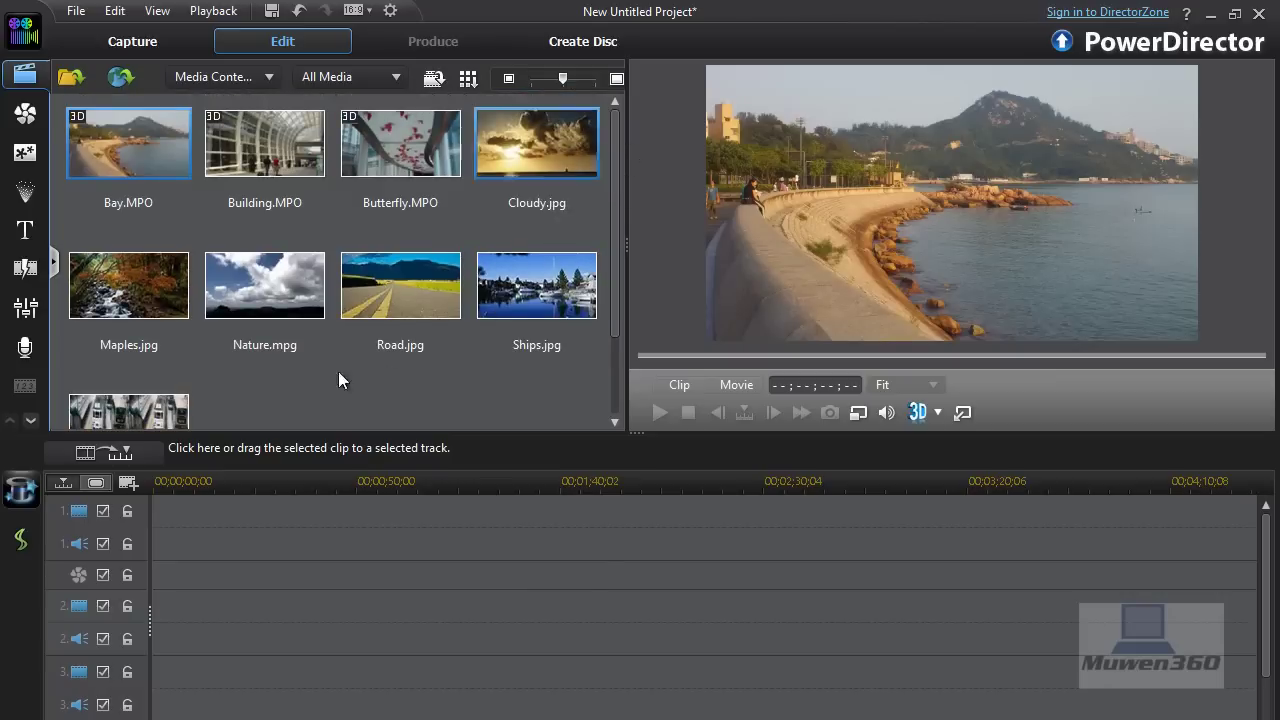
scroll(619, 259, "down", 1)
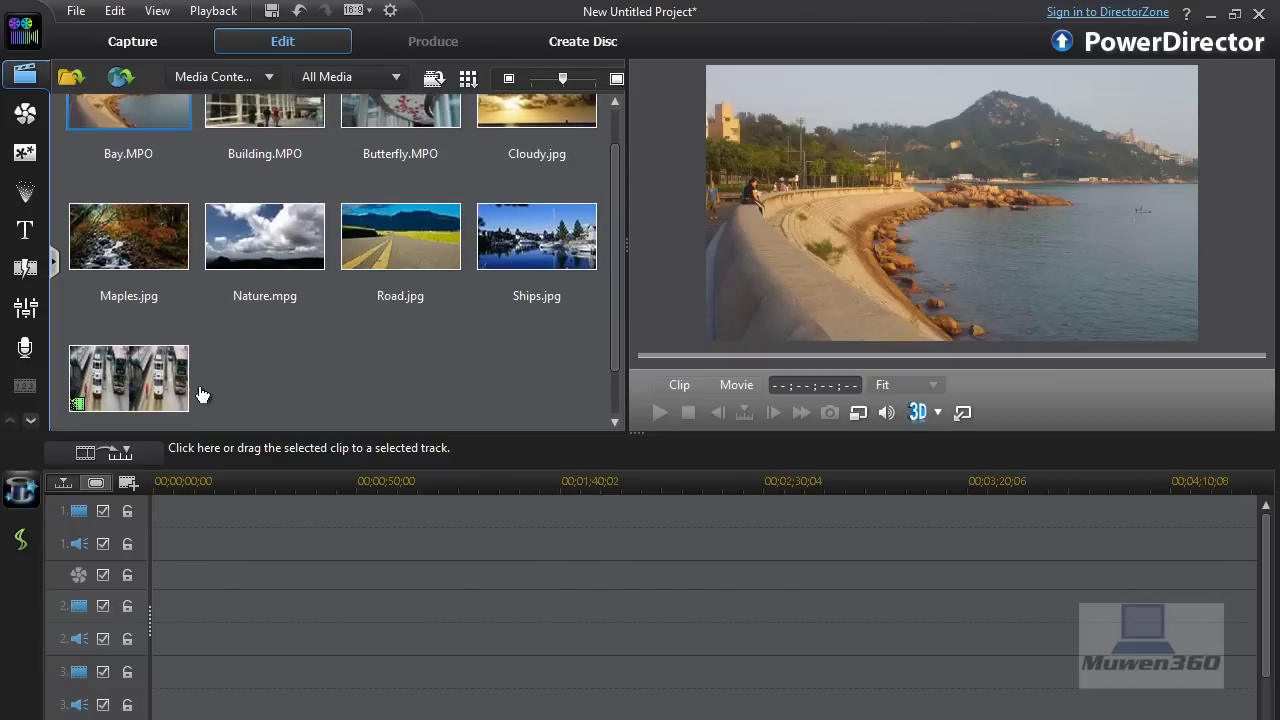
left_click(152, 404)
left_click_drag(173, 586, 159, 507)
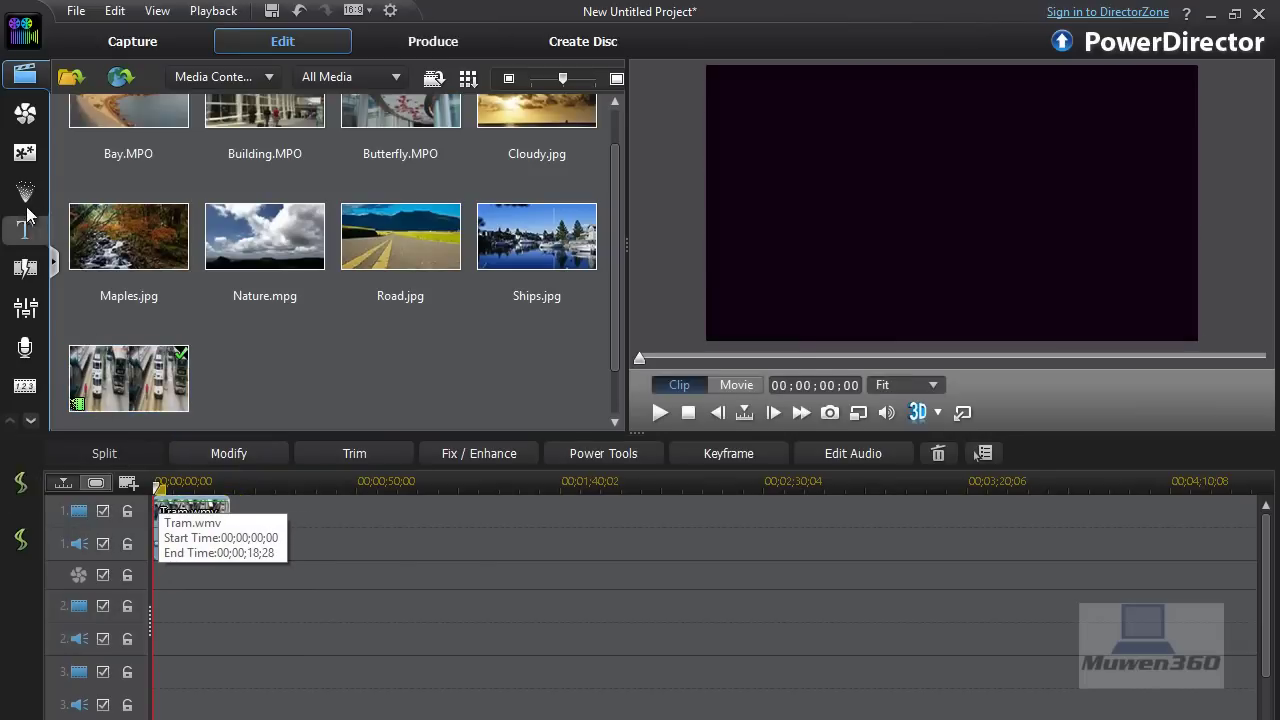
left_click(25, 152)
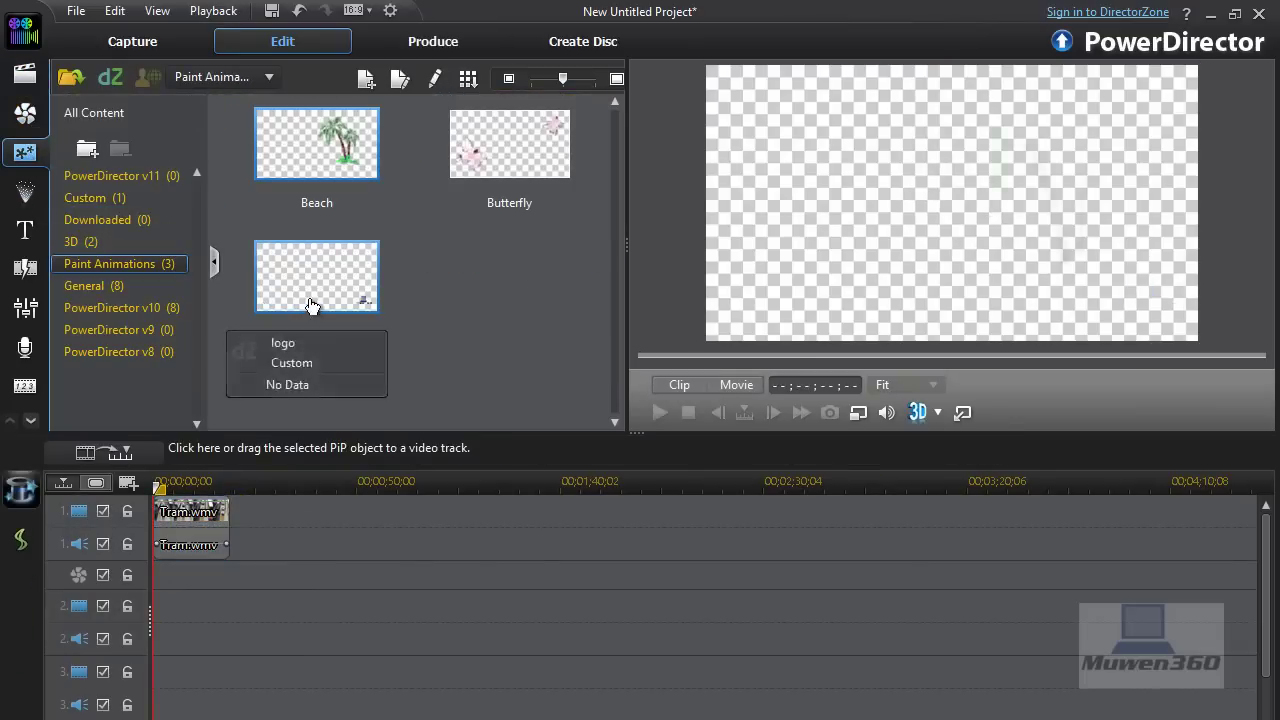
- Add the logo object to track 2 starting at 00;00;00;00
left_click(292, 260)
left_click_drag(281, 341, 163, 608)
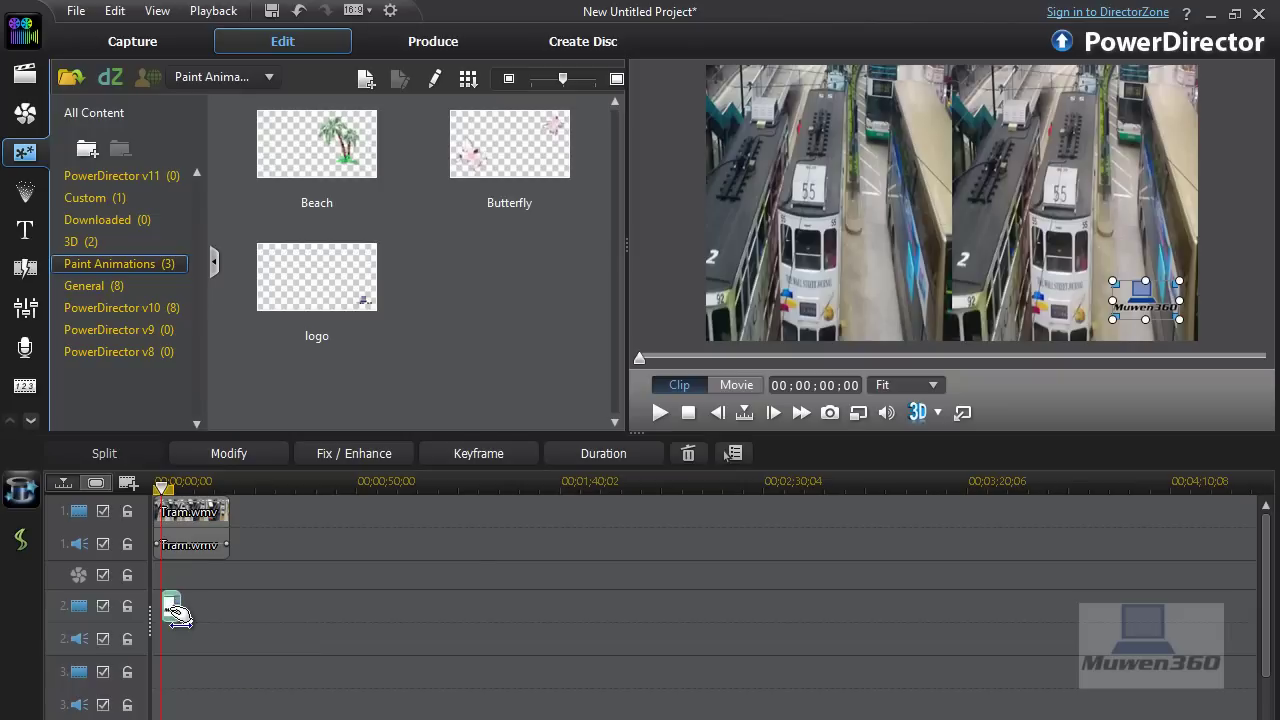
left_click_drag(177, 608, 169, 608)
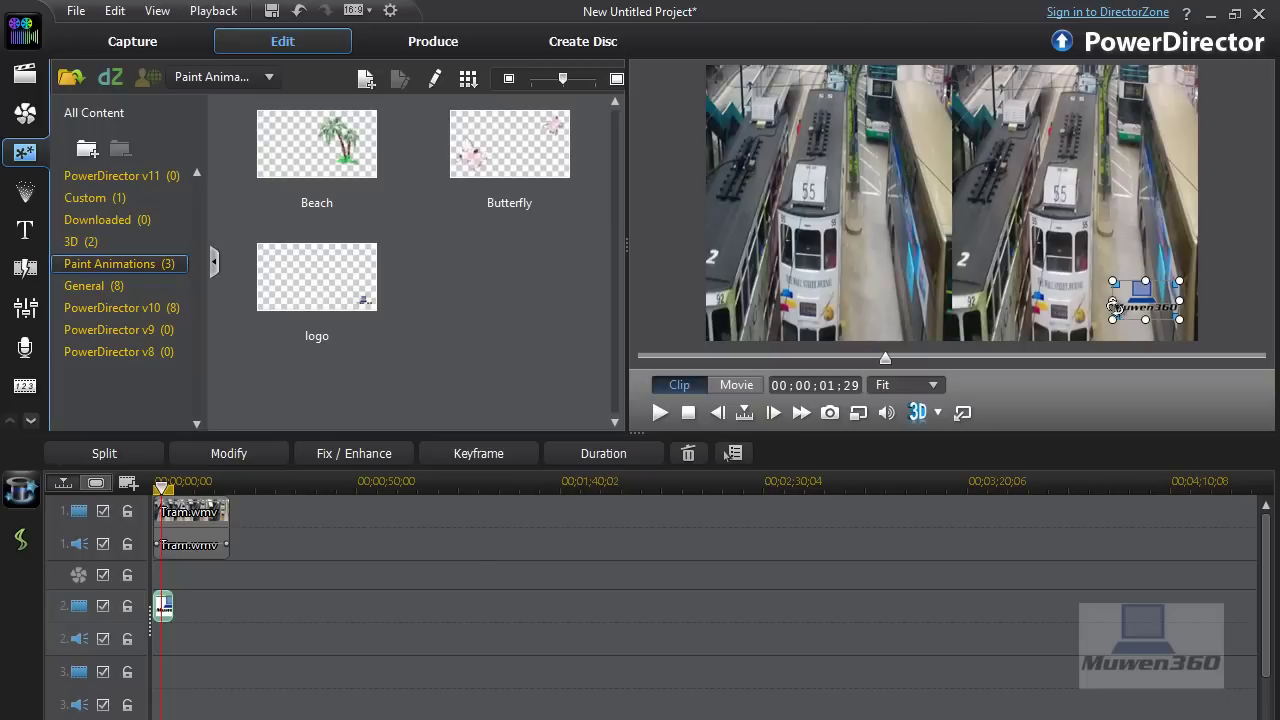
- Play back the whole movie with the logo, then select the logo clip
left_click(738, 386)
left_click(660, 413)
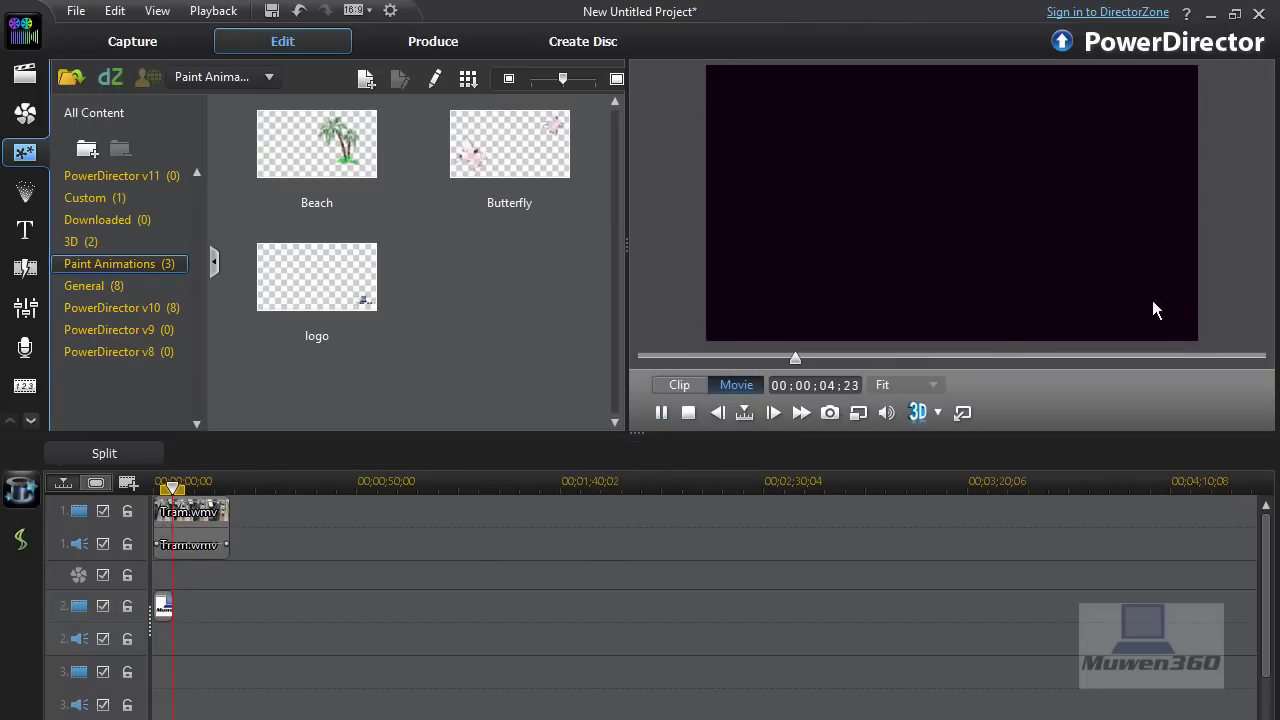
left_click(660, 413)
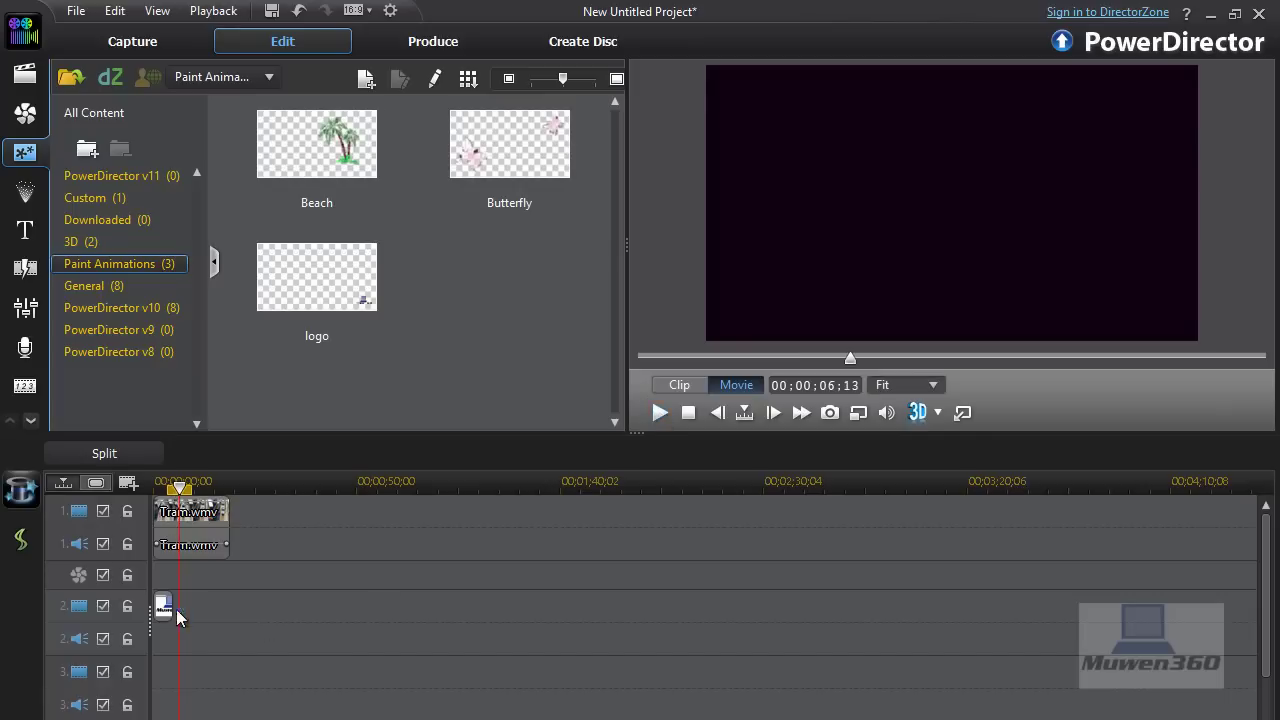
left_click(163, 605)
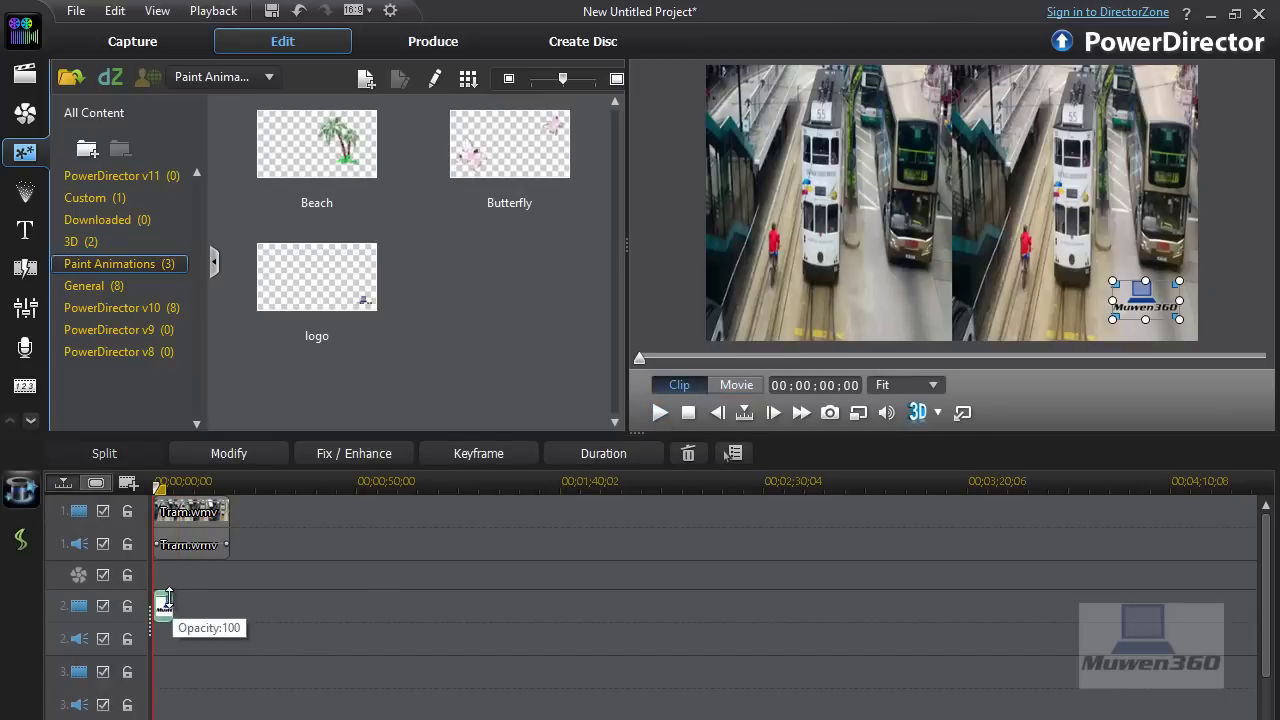
- Drag the logo overlay from the bottom-right corner to mid-frame over the left tram
mouse_move(181, 613)
left_mouse_down()
mouse_move(218, 612)
mouse_move(165, 606)
left_mouse_up()
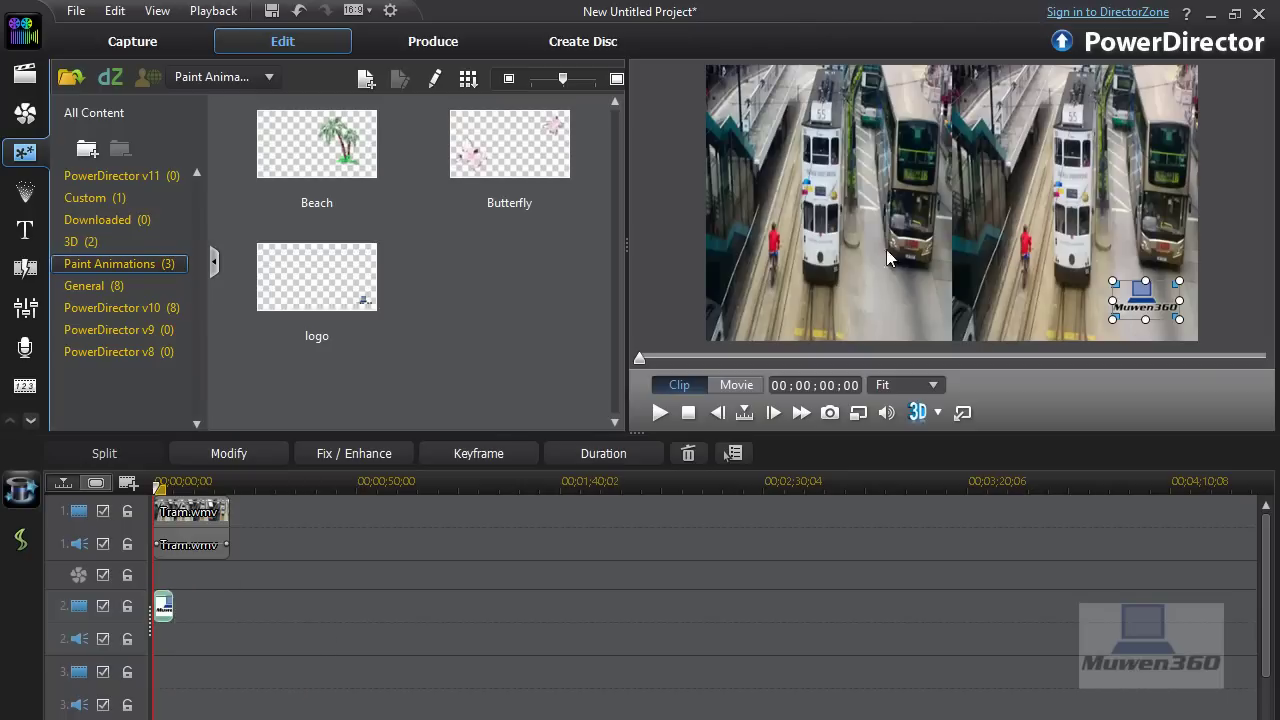
left_click_drag(1139, 292, 1020, 234)
left_click_drag(863, 150, 834, 247)
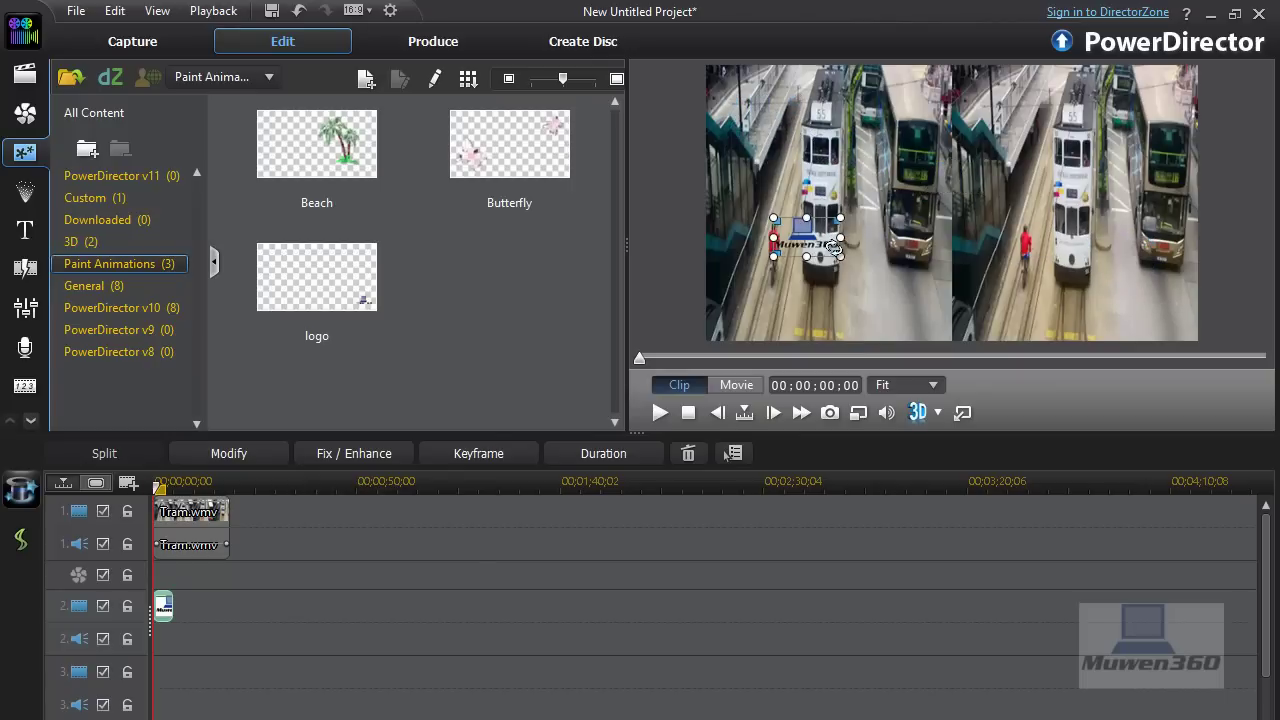